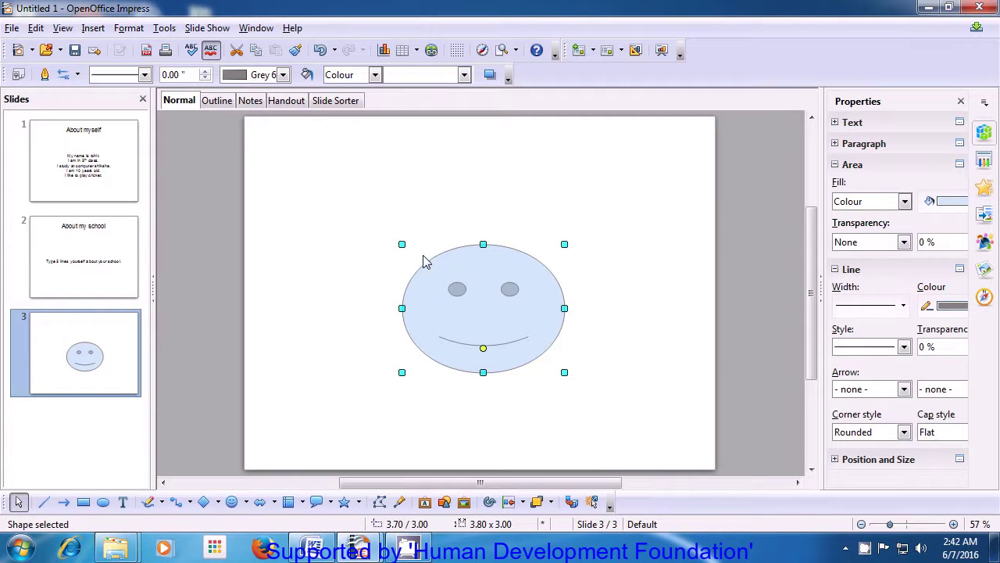
- Enlarge the smiley face on slide 3 to about 4.20 by 3.20 inches and deselect it
mouse_move(402, 243)
mouse_down()
mouse_move(425, 267)
mouse_move(389, 234)
mouse_up()
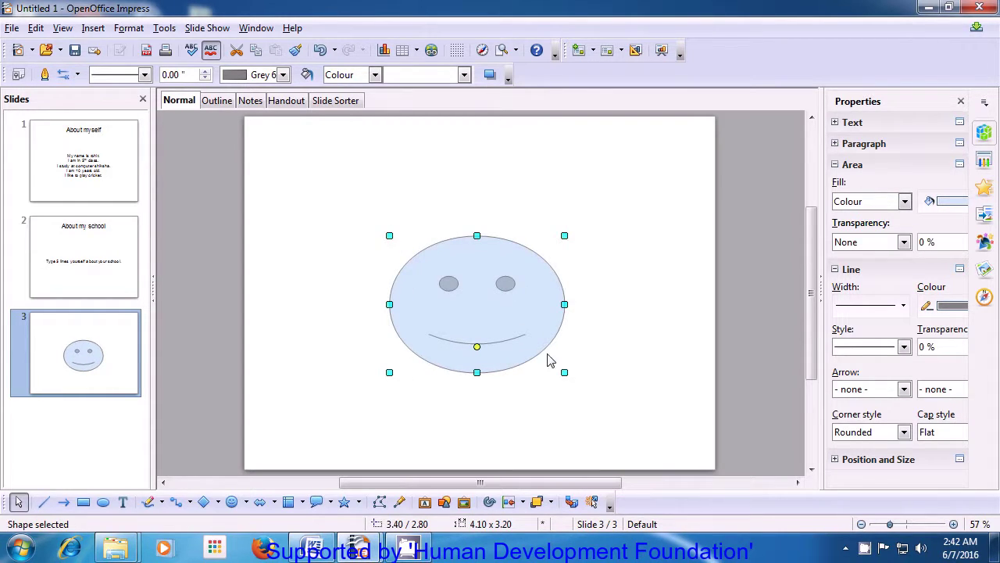
mouse_move(563, 234)
mouse_down()
mouse_move(545, 259)
mouse_move(569, 235)
mouse_up()
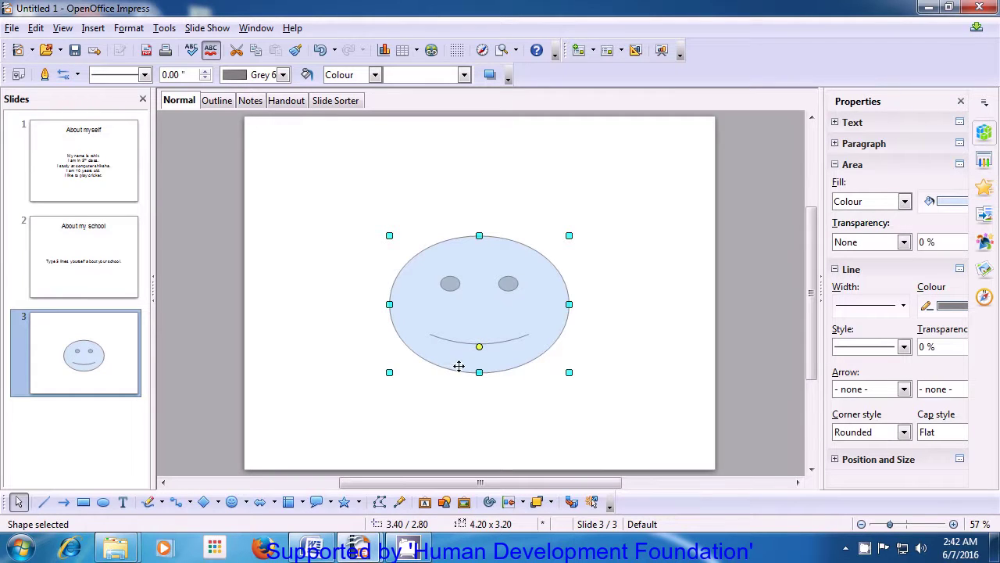
click(638, 275)
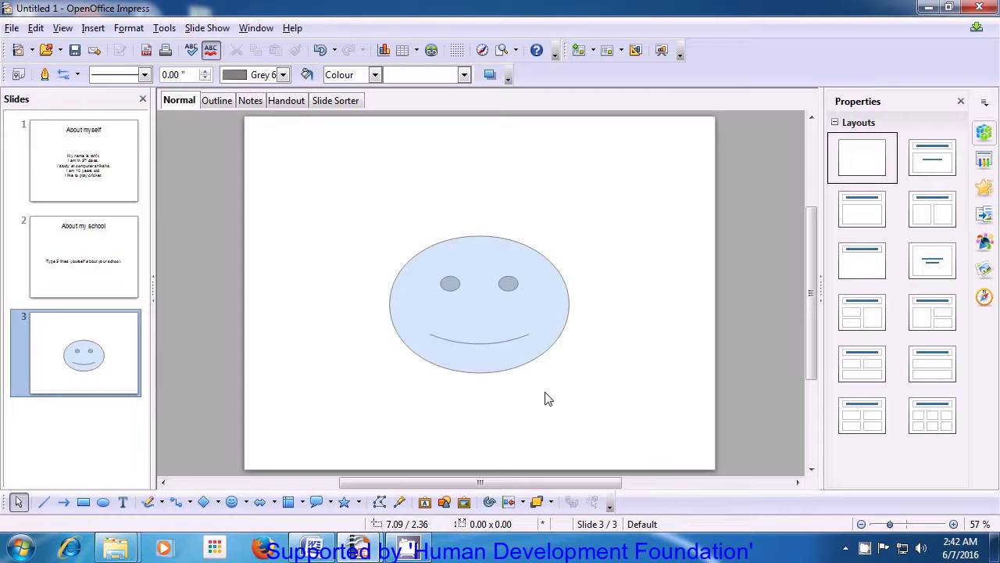
- Set the smiley face's line style to Ultrafine Dashed
click(501, 244)
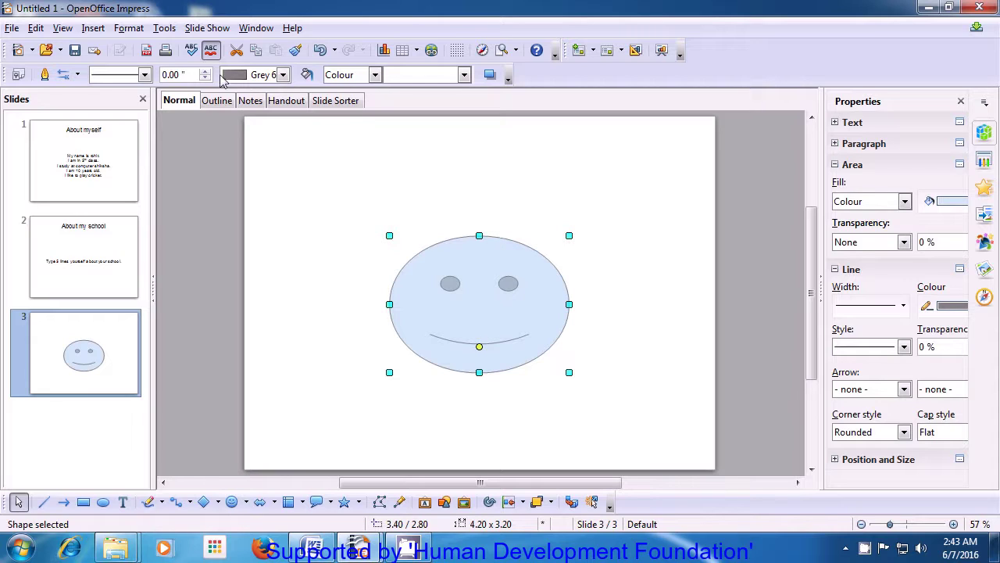
click(145, 76)
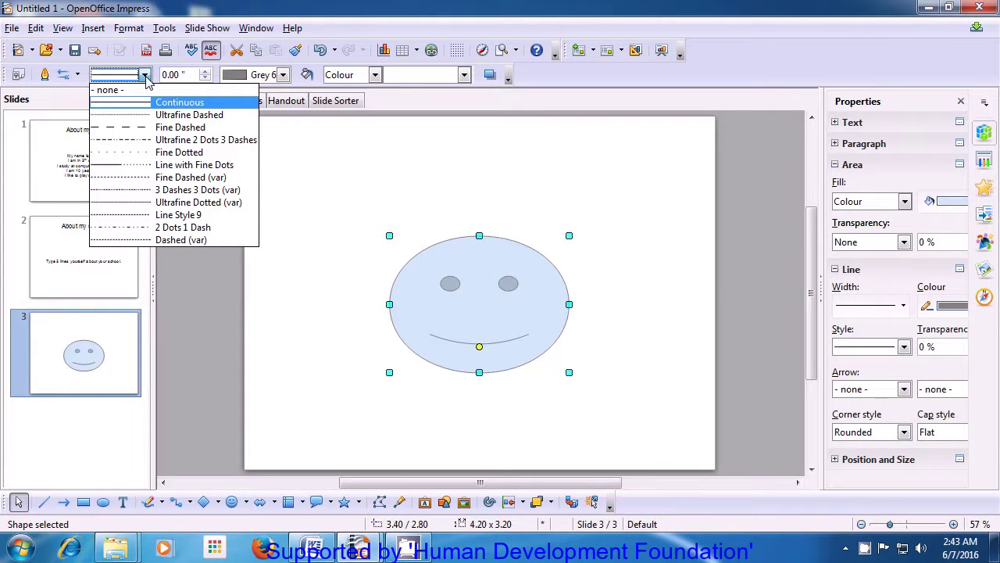
click(144, 115)
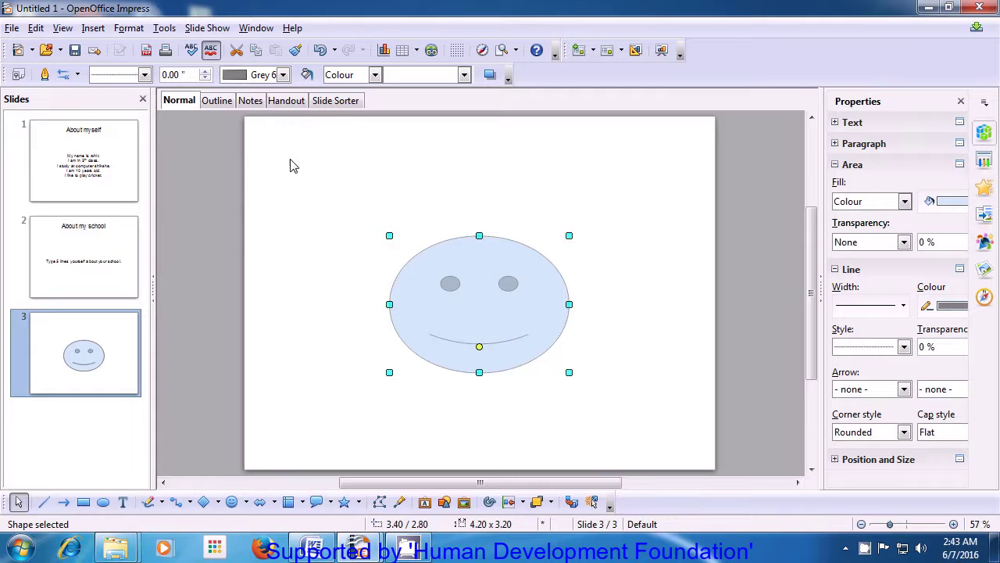
- Set the smiley face's line width to 0.22 inches and its line colour to Yellow 1
click(205, 71)
click(205, 71)
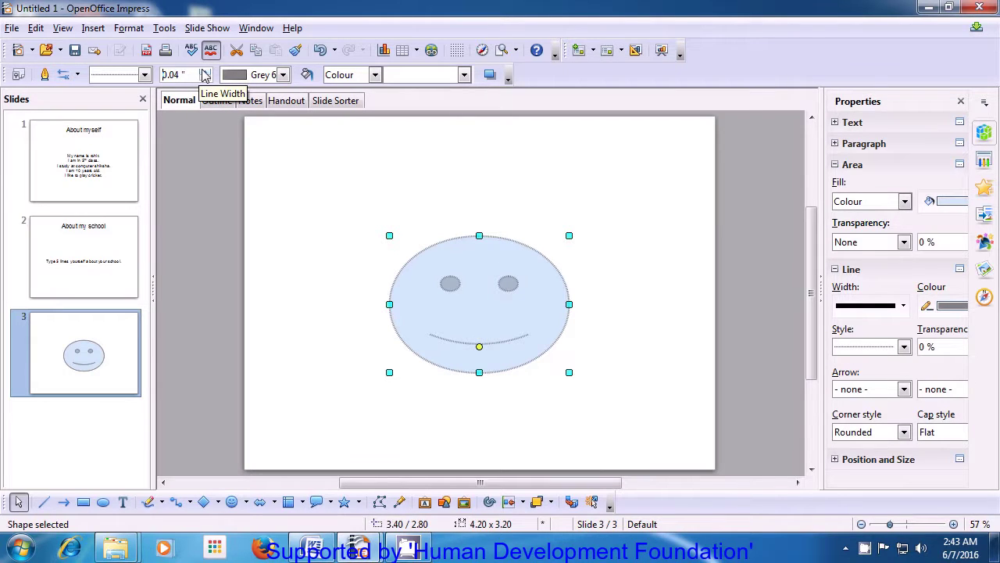
click(204, 72)
click(205, 71)
click(205, 71)
click(205, 71)
click(205, 71)
click(205, 71)
click(205, 71)
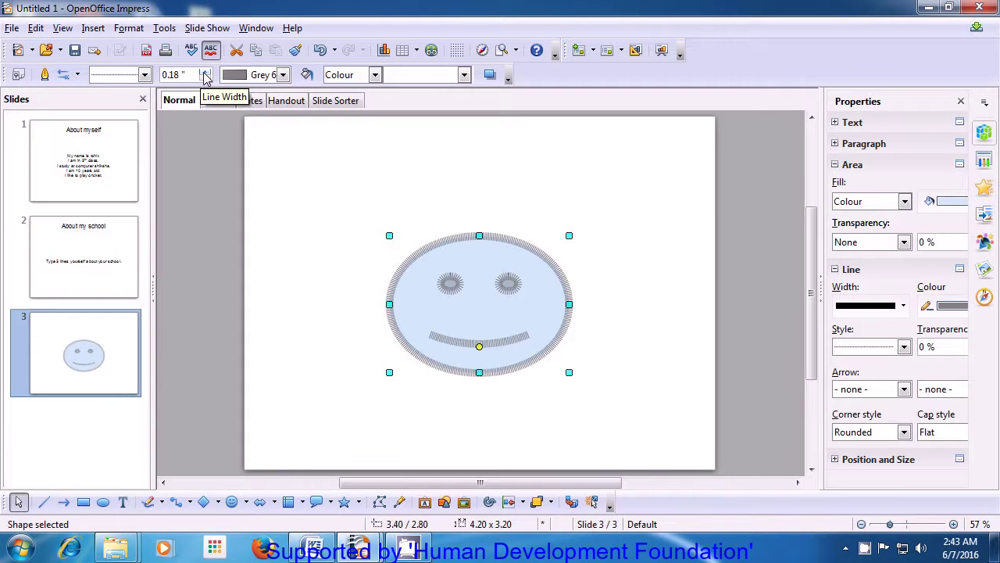
click(205, 71)
click(204, 71)
click(205, 71)
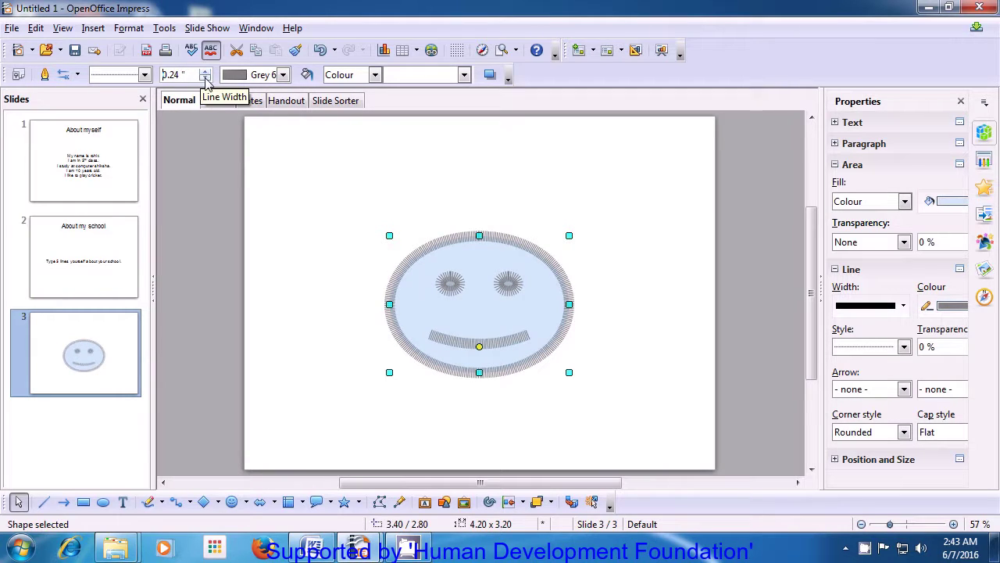
click(205, 79)
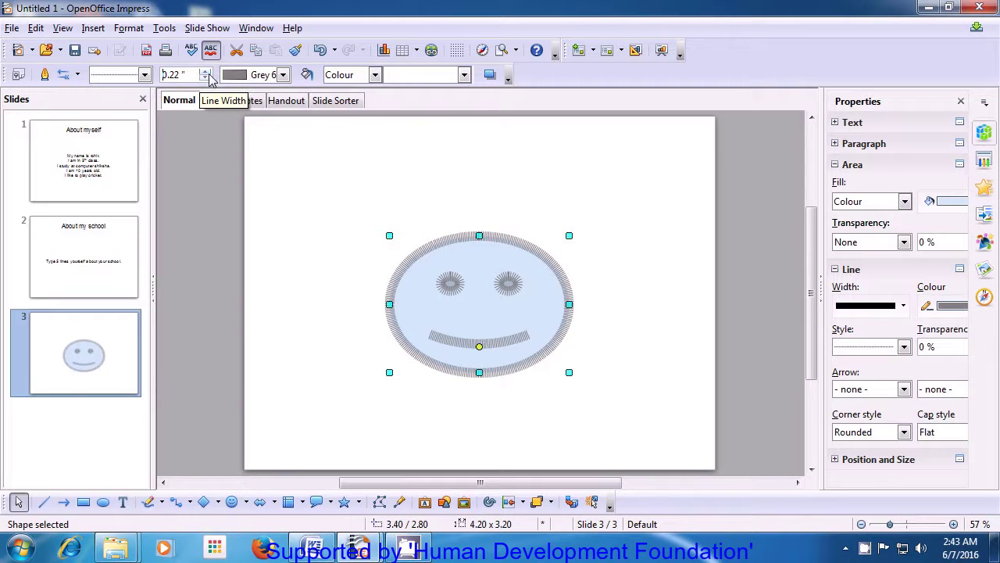
click(284, 75)
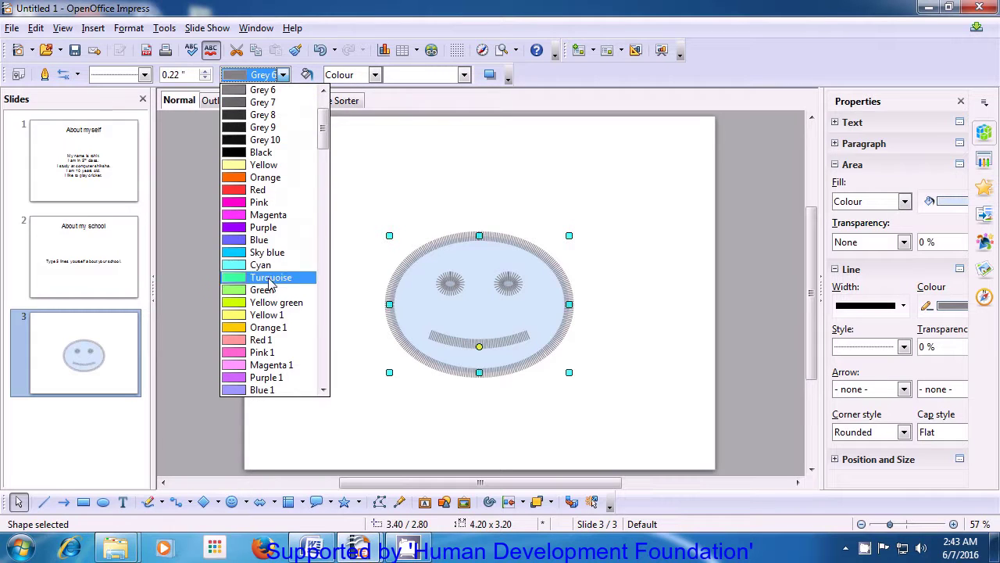
click(273, 315)
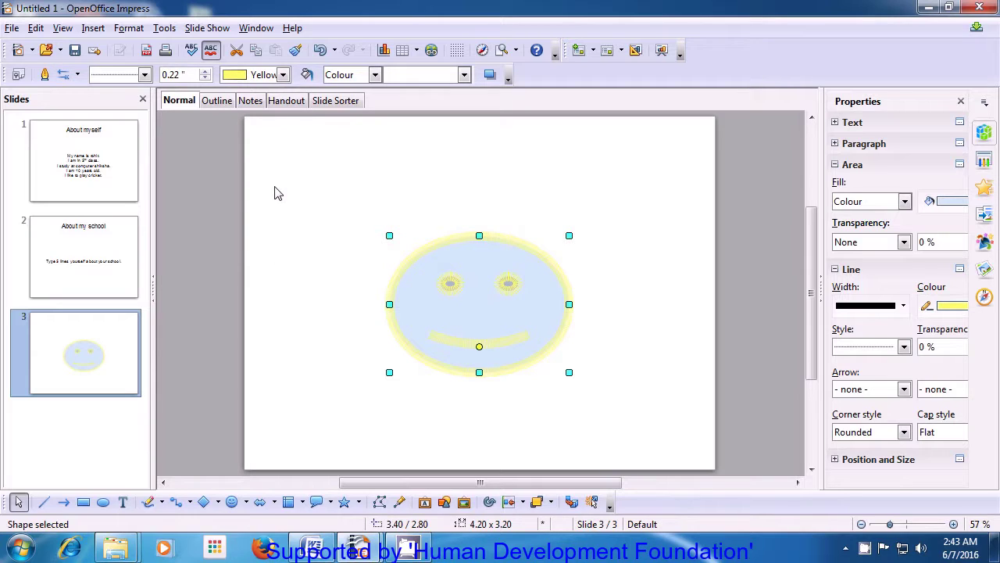
- Fill the smiley face with the Gradient 3 gradient
click(375, 76)
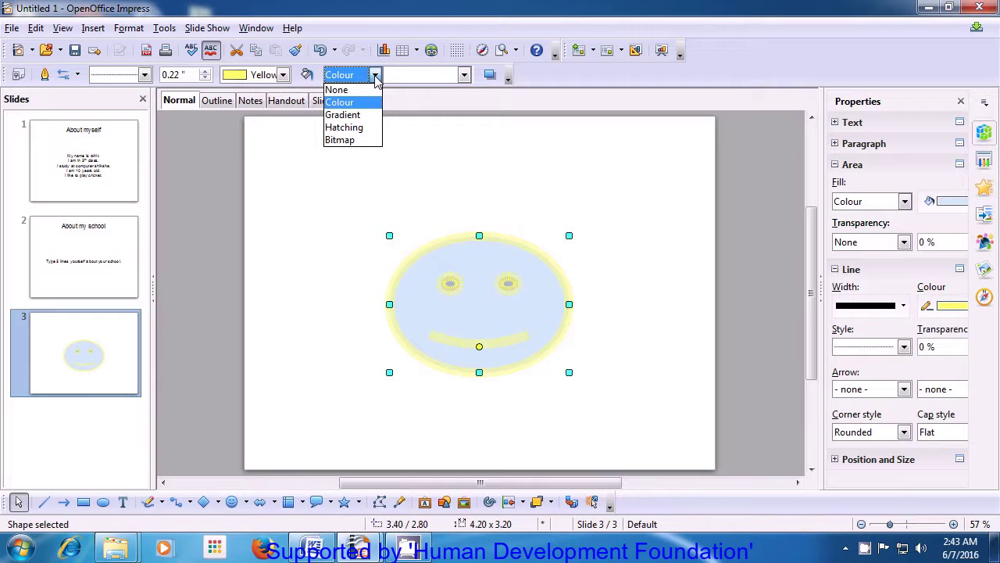
click(360, 119)
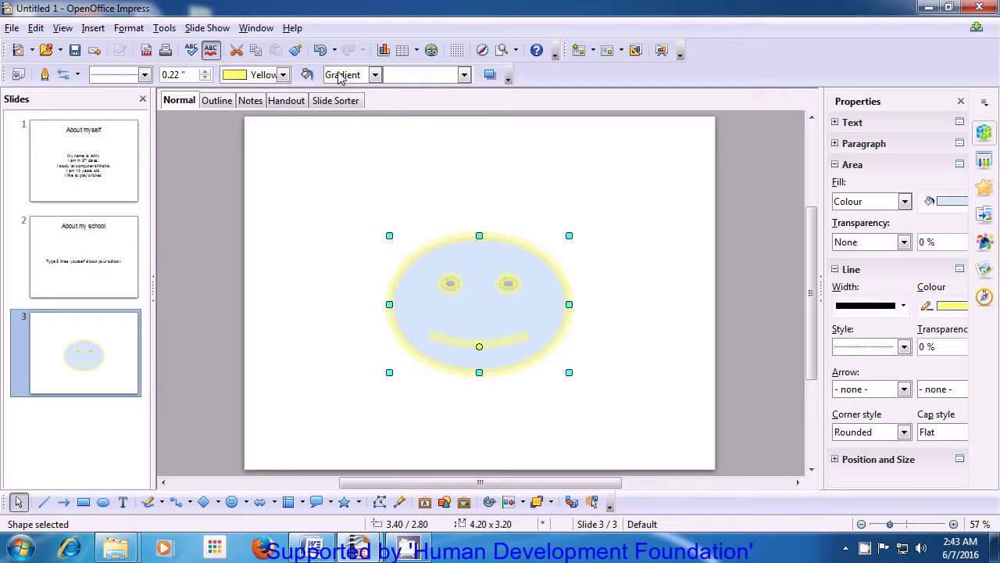
click(464, 75)
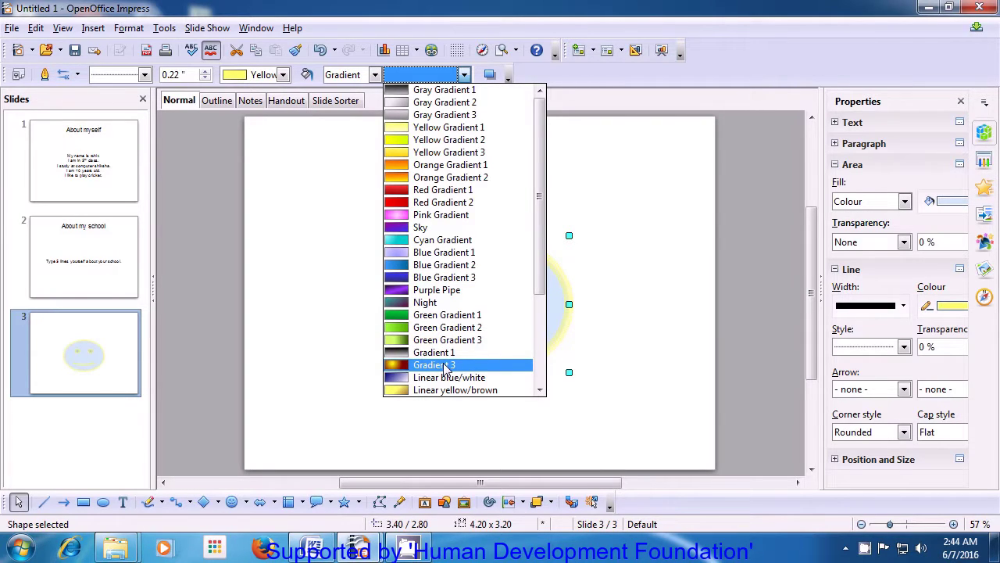
drag(545, 250, 534, 341)
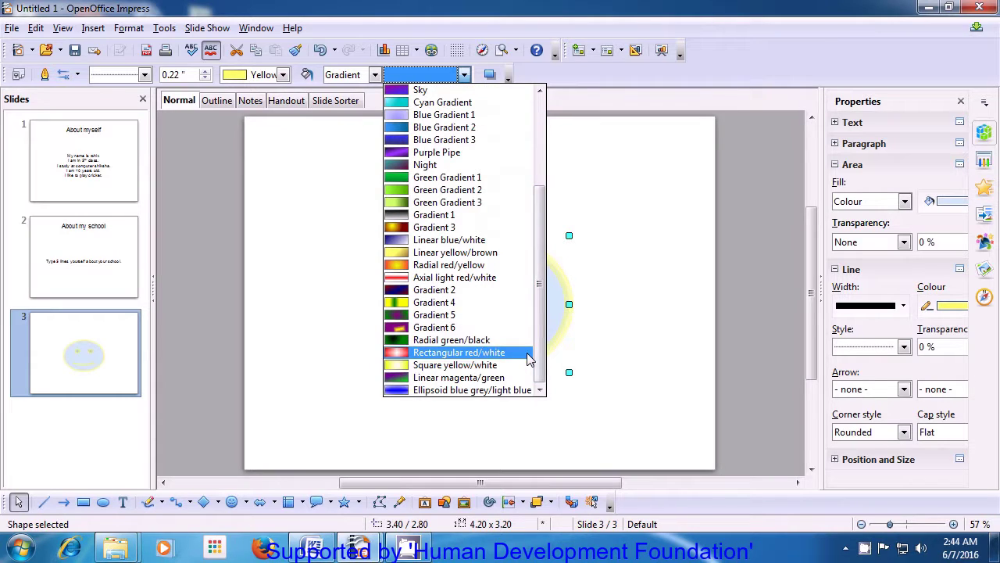
click(436, 227)
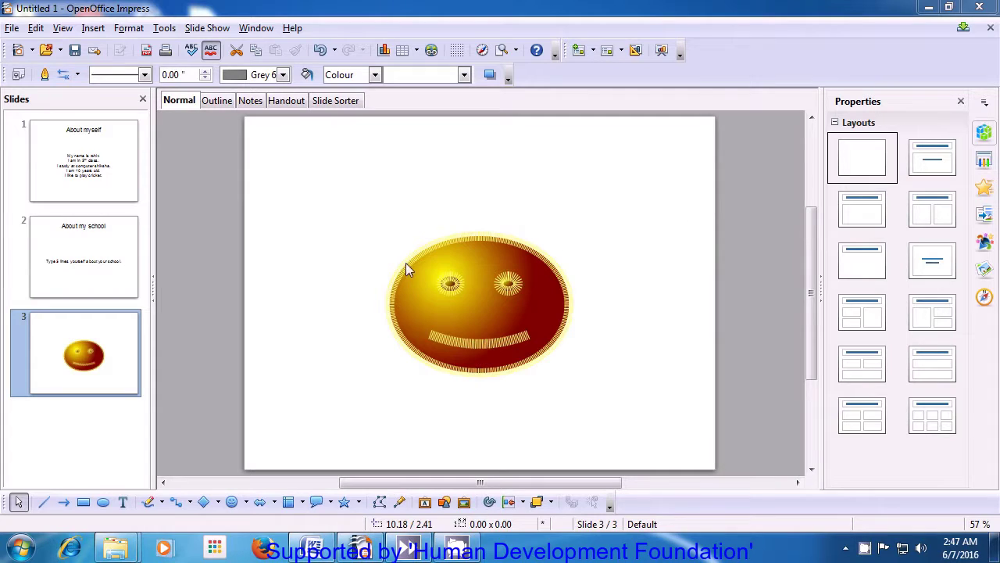
- Add a new slide after slide 3 and draw a cube about 4.00 by 4.10 inches on it
right_click(100, 341)
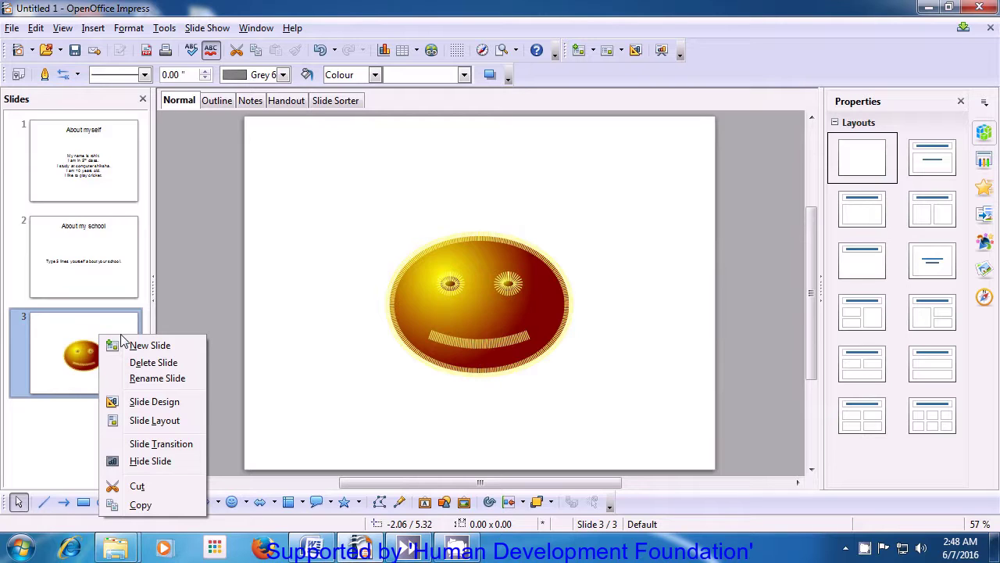
click(127, 346)
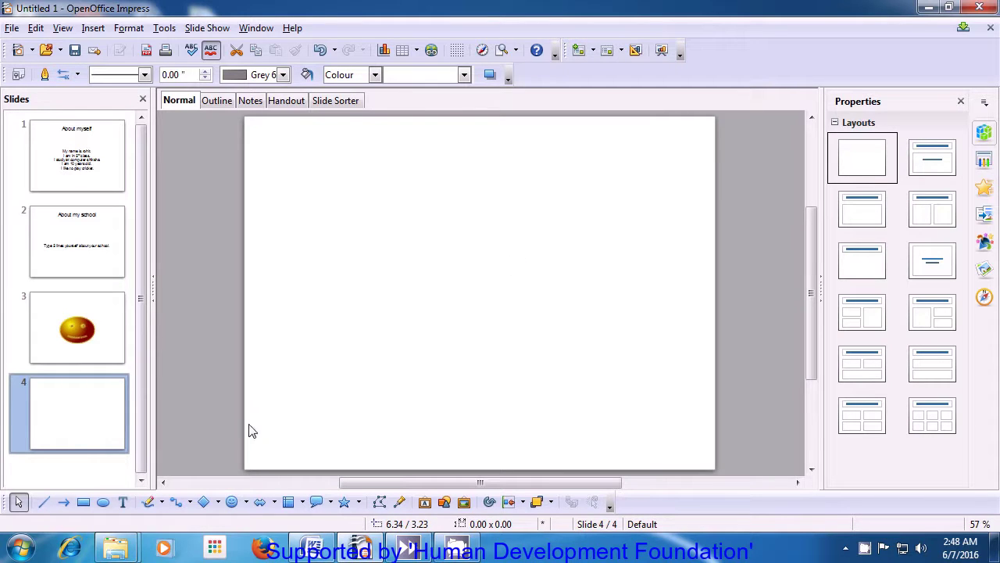
click(218, 503)
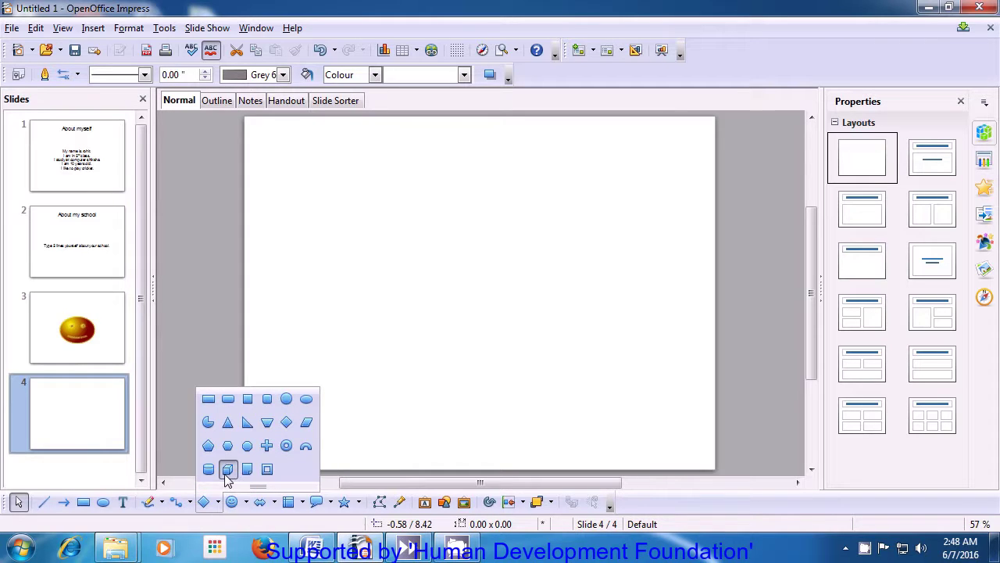
click(227, 469)
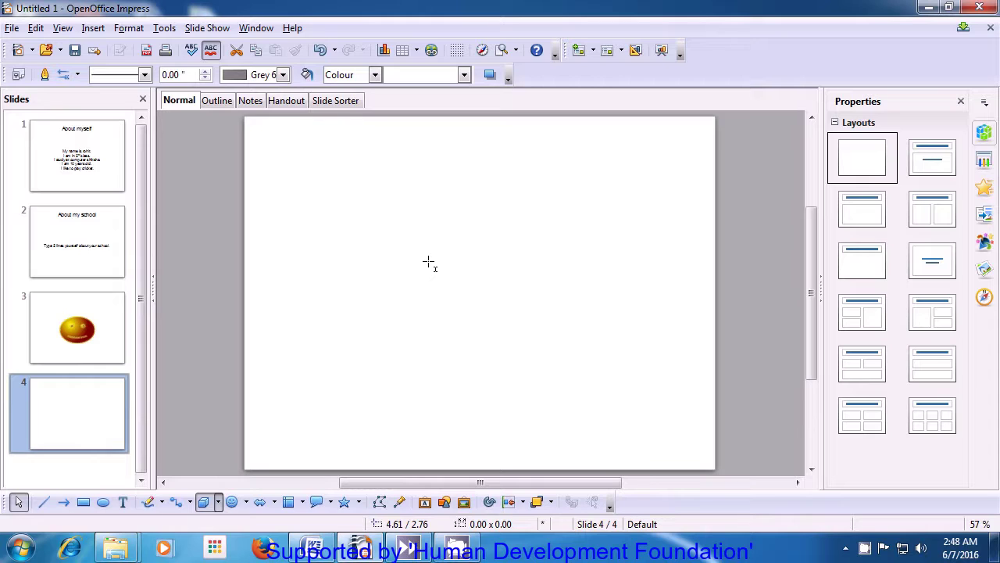
mouse_move(423, 254)
mouse_down()
mouse_move(452, 337)
mouse_move(516, 382)
mouse_move(576, 391)
mouse_move(595, 427)
mouse_up()
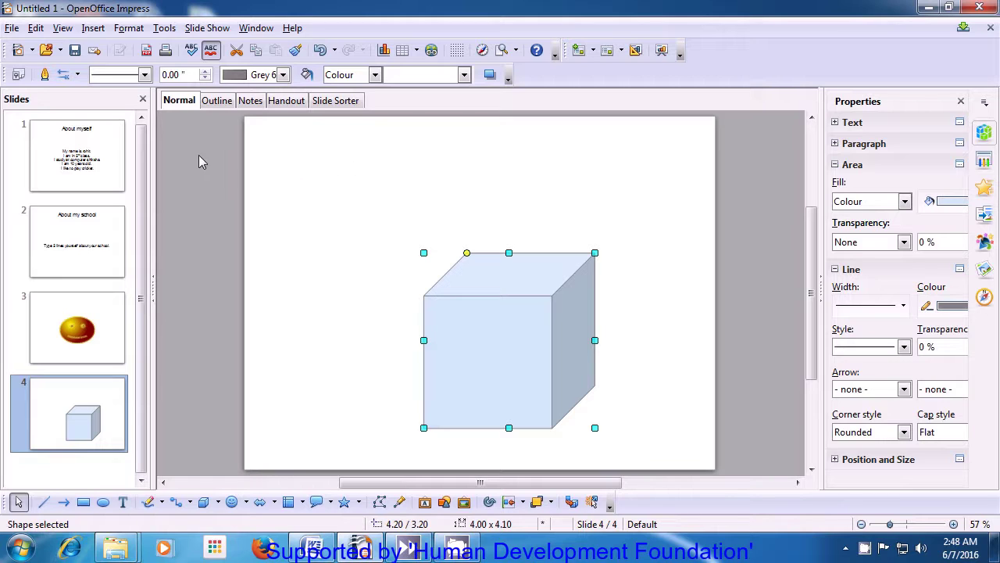
- Give the cube's edges the Ultrafine Dashed line style and a line width of 0.24 inches
click(145, 75)
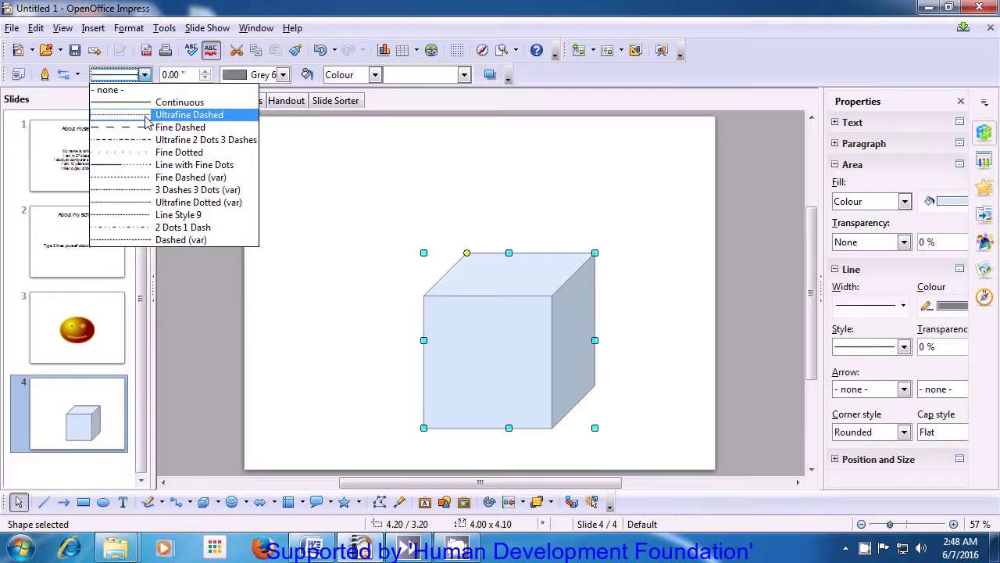
click(146, 117)
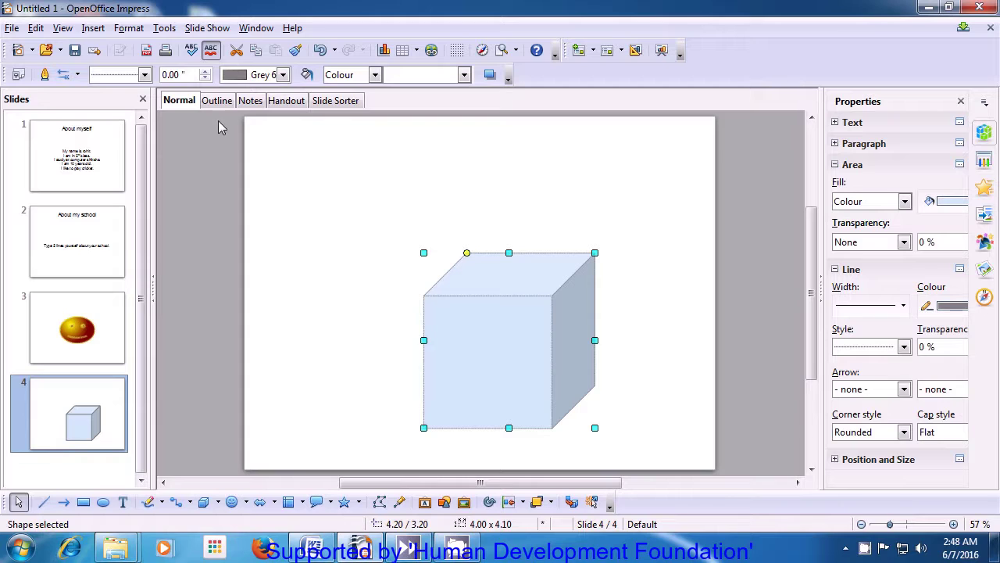
click(206, 73)
click(206, 73)
click(206, 73)
click(206, 72)
click(206, 72)
click(207, 73)
click(206, 73)
click(206, 72)
click(206, 73)
click(206, 72)
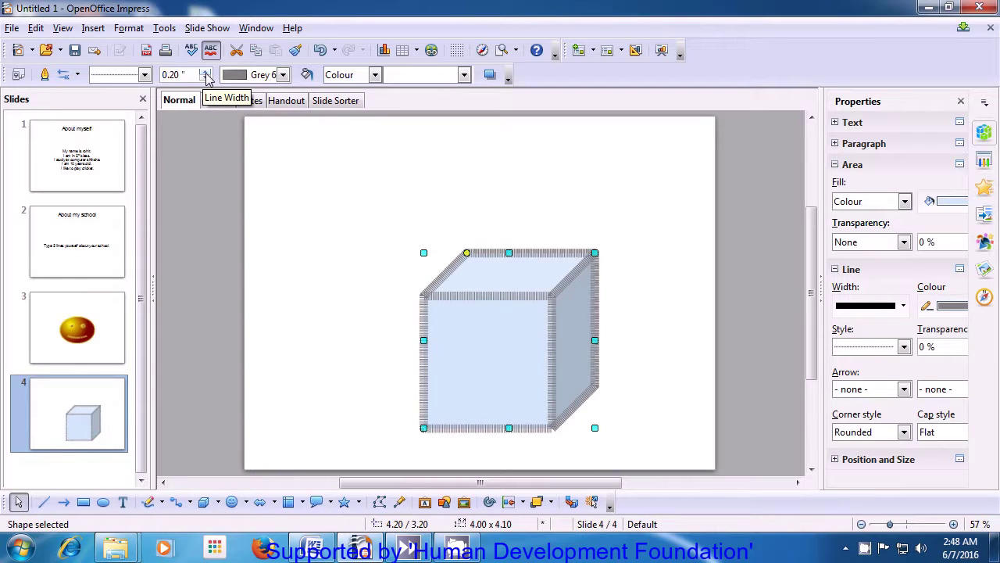
click(207, 73)
click(207, 72)
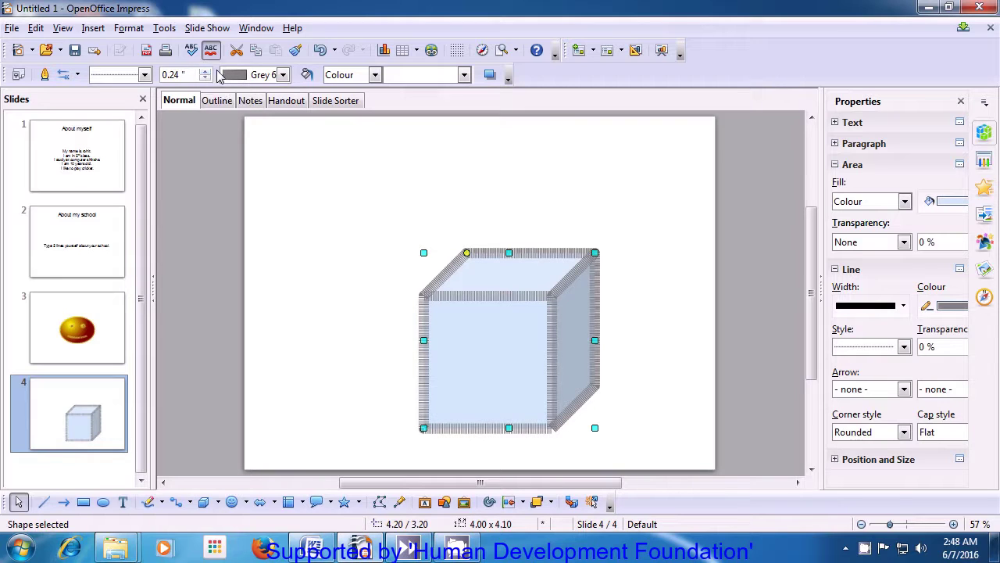
- Set the cube's line colour to Green 3
click(283, 75)
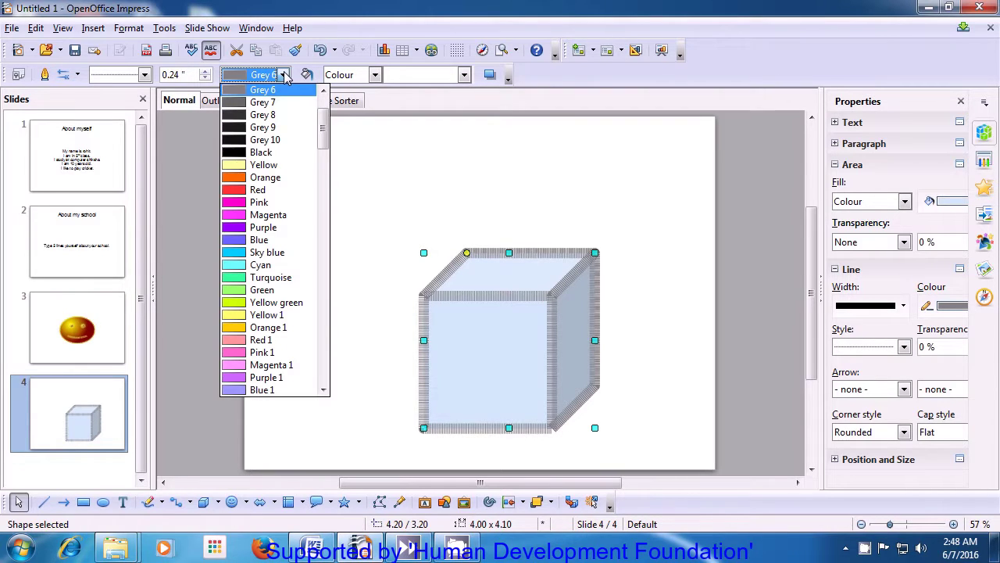
drag(327, 139, 330, 203)
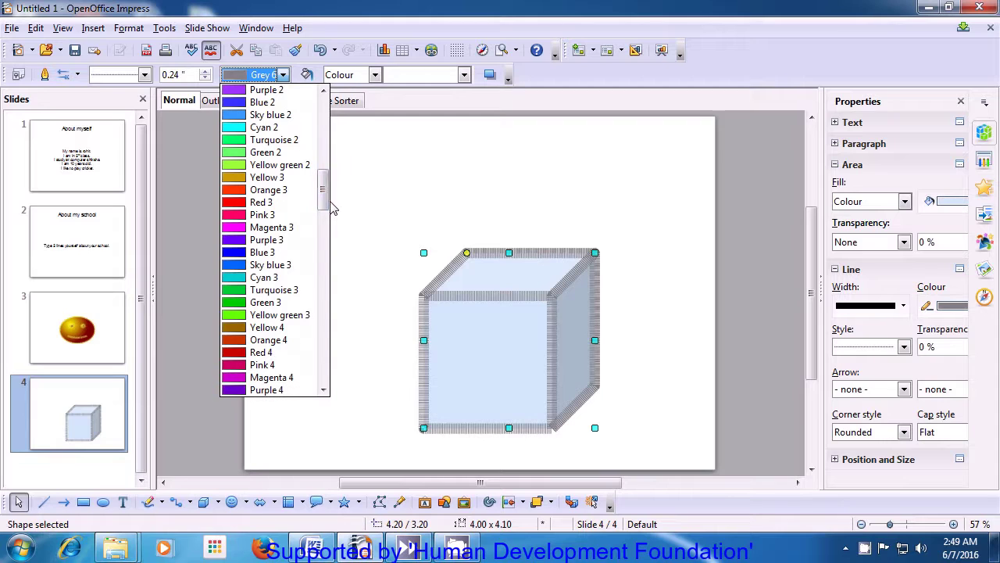
click(268, 304)
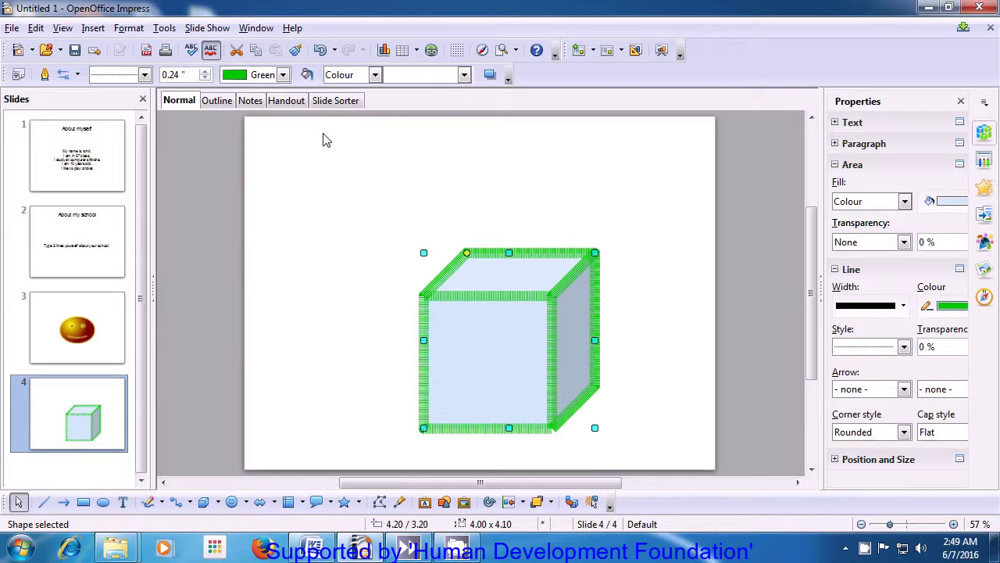
- Fill the cube with the Brownstone bitmap and add a shadow to it
click(375, 76)
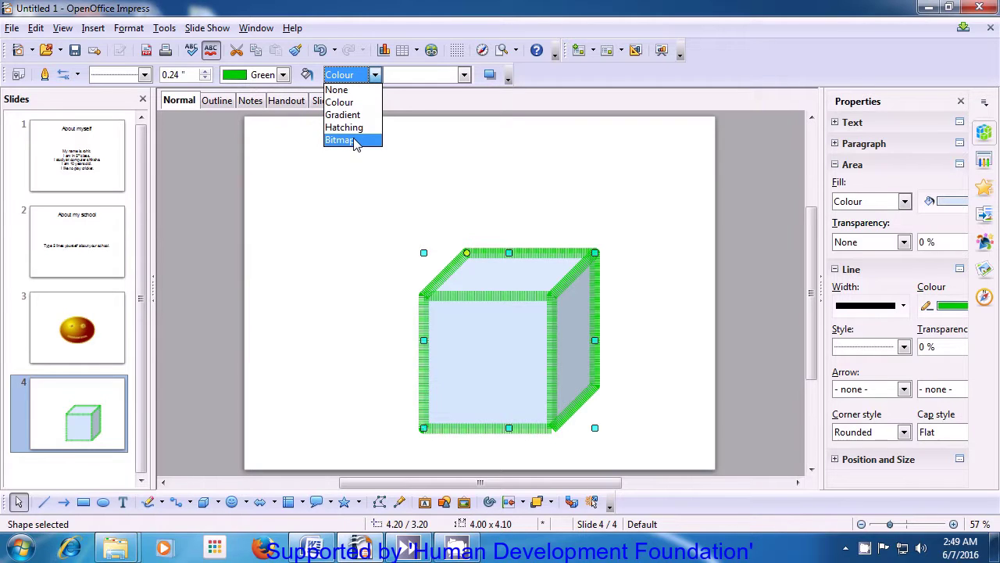
key(Escape)
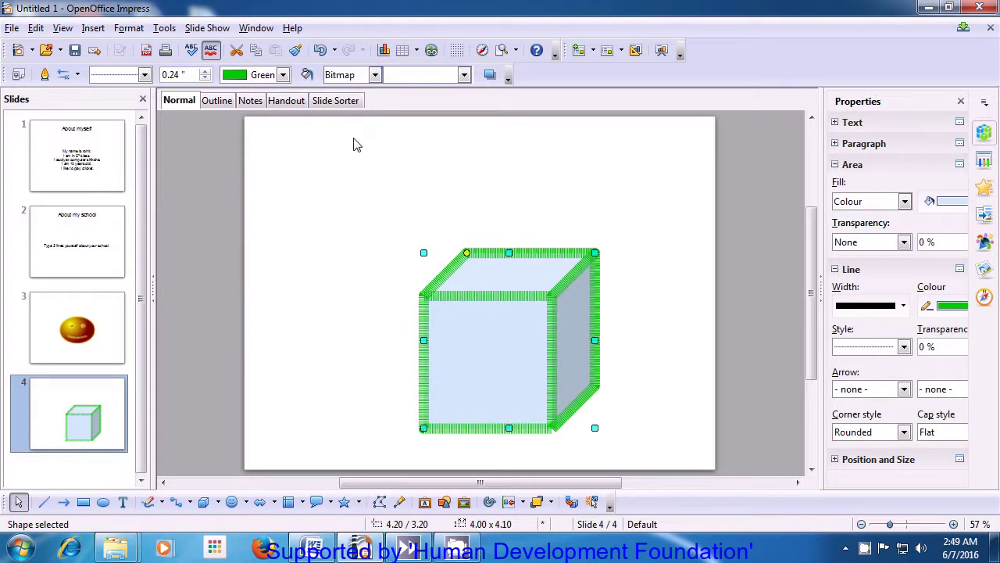
click(465, 75)
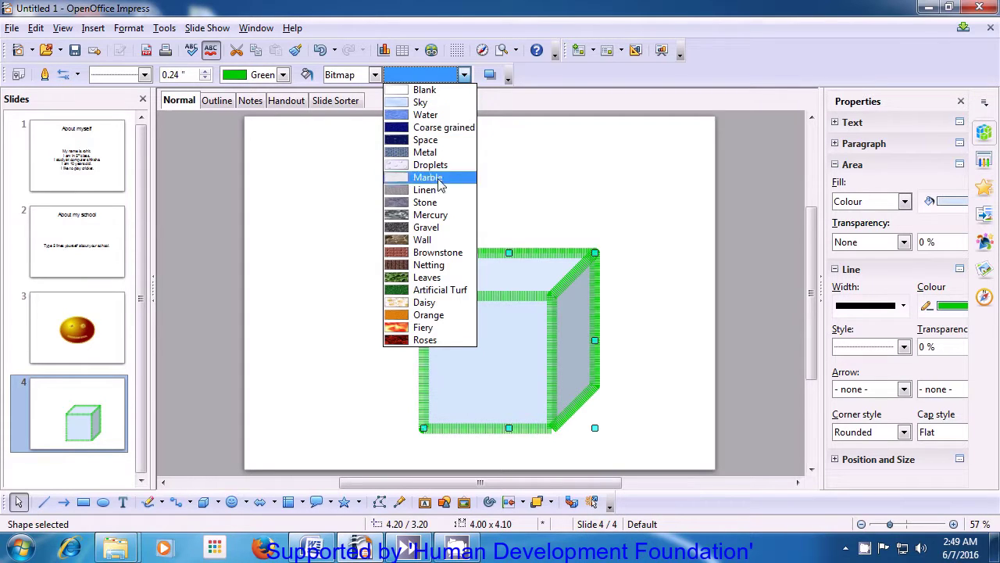
click(440, 259)
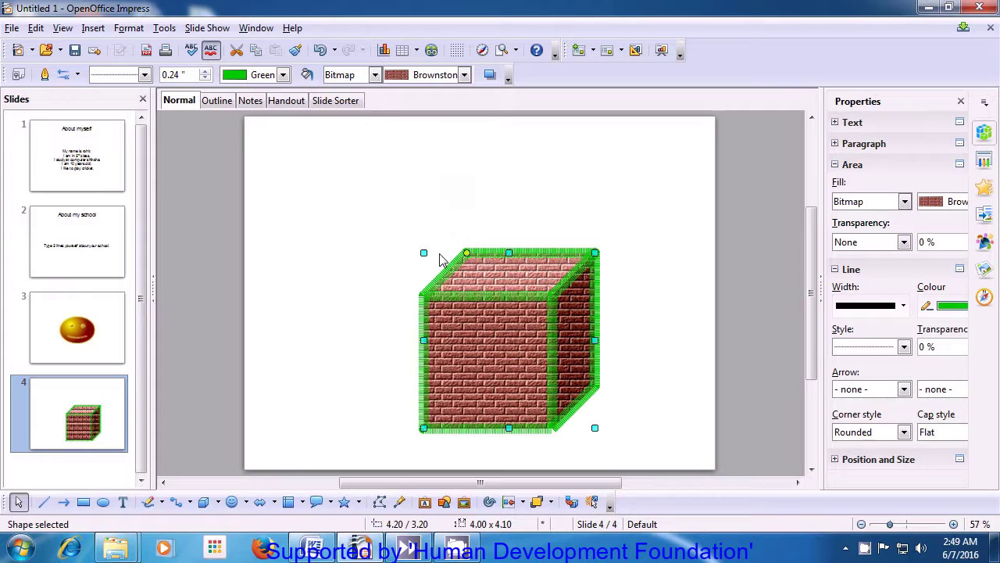
click(489, 75)
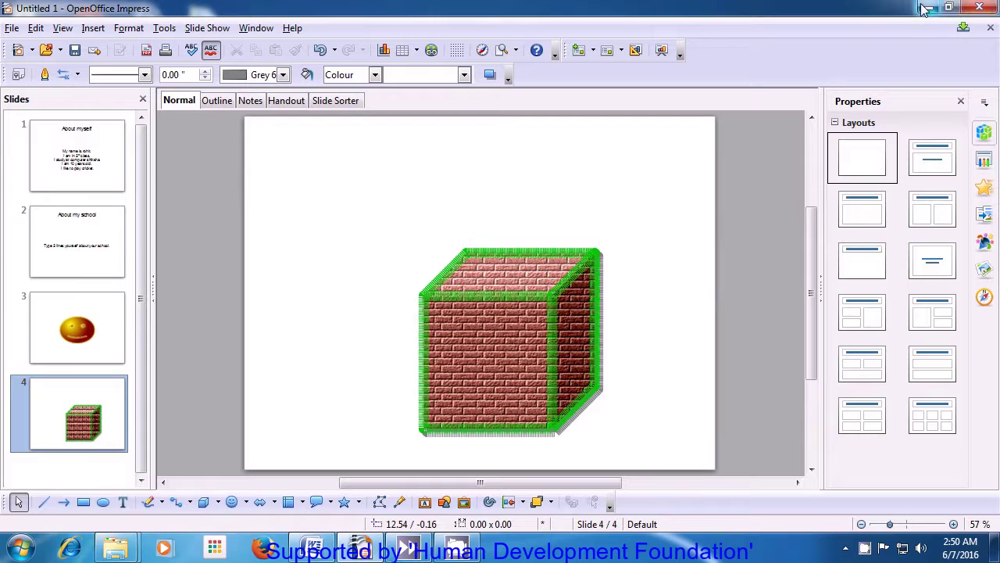
- Close the presentation and discard its unsaved changes
click(981, 7)
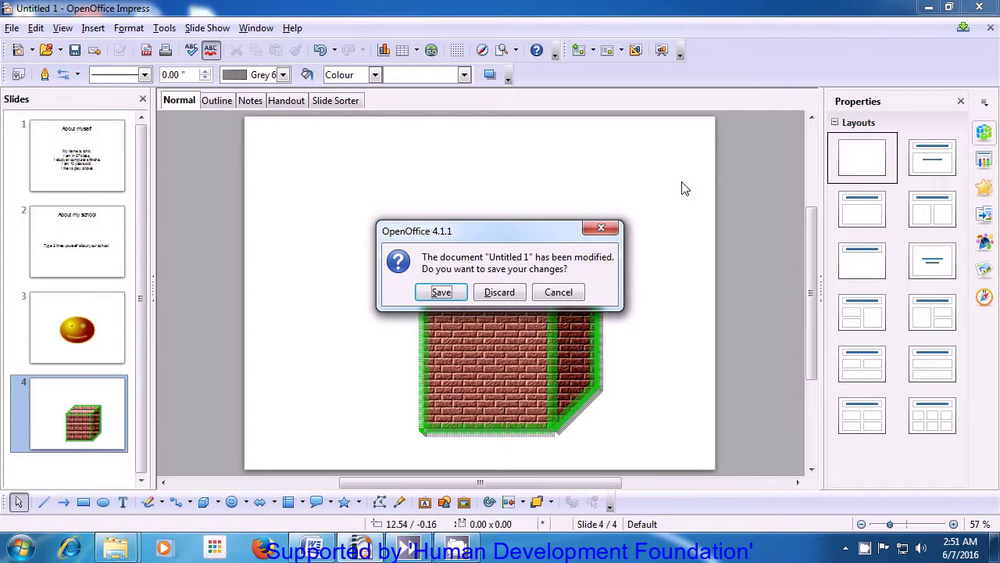
click(500, 292)
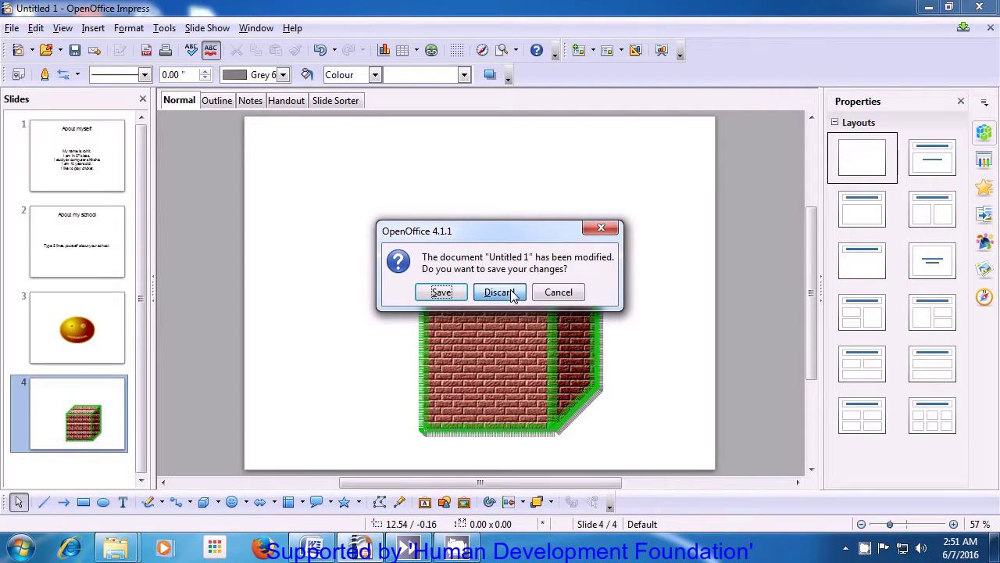